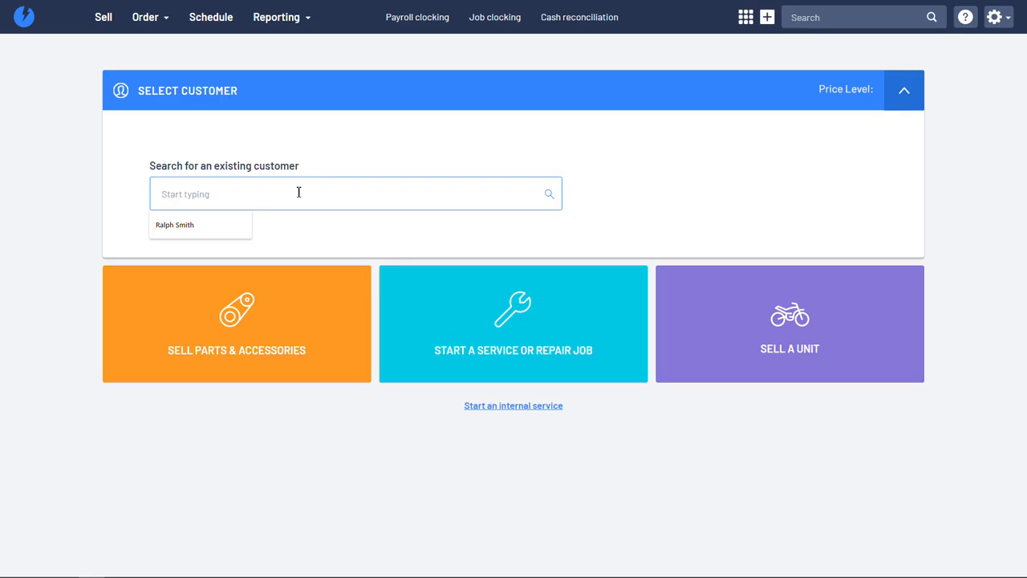
- Create a new order for the existing business customer, skipping the active orders, and start a service or repair job on it
type("georg")
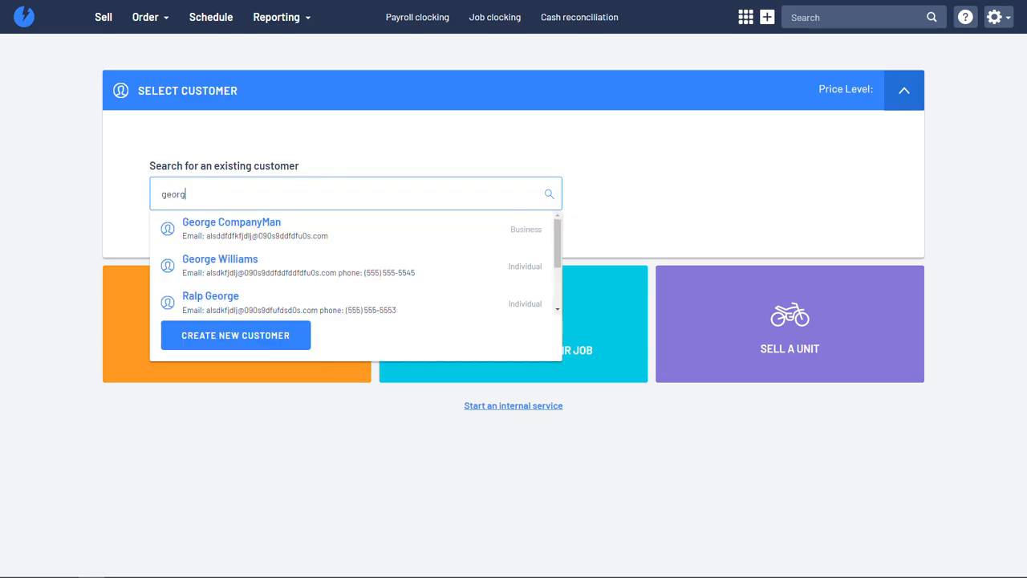
left_click(270, 220)
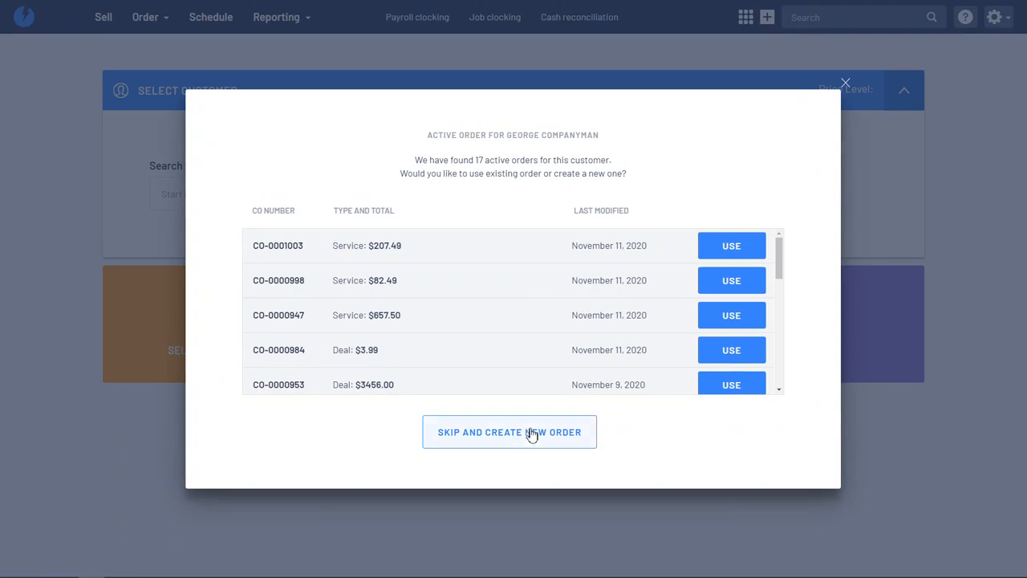
left_click(531, 434)
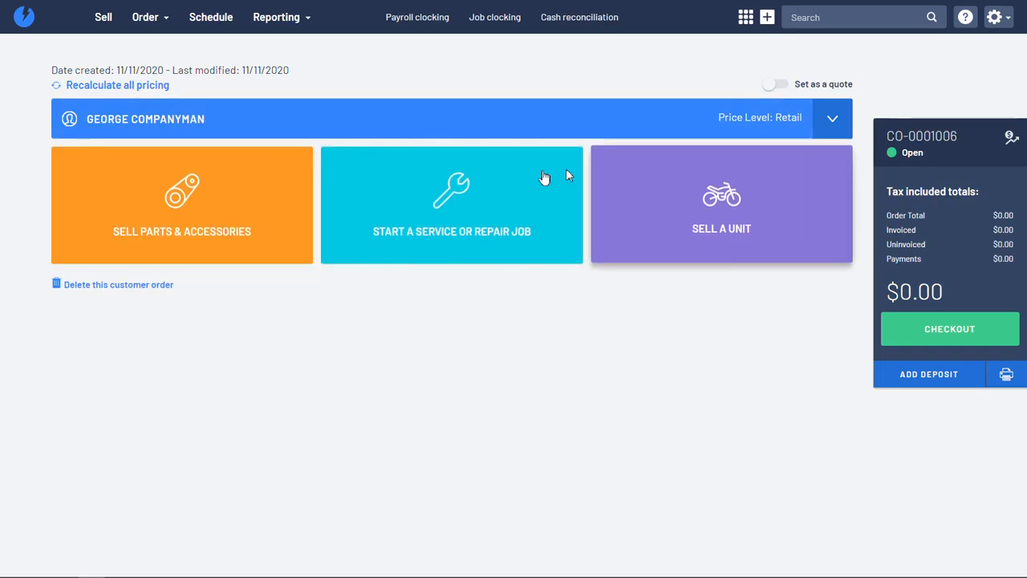
left_click(422, 227)
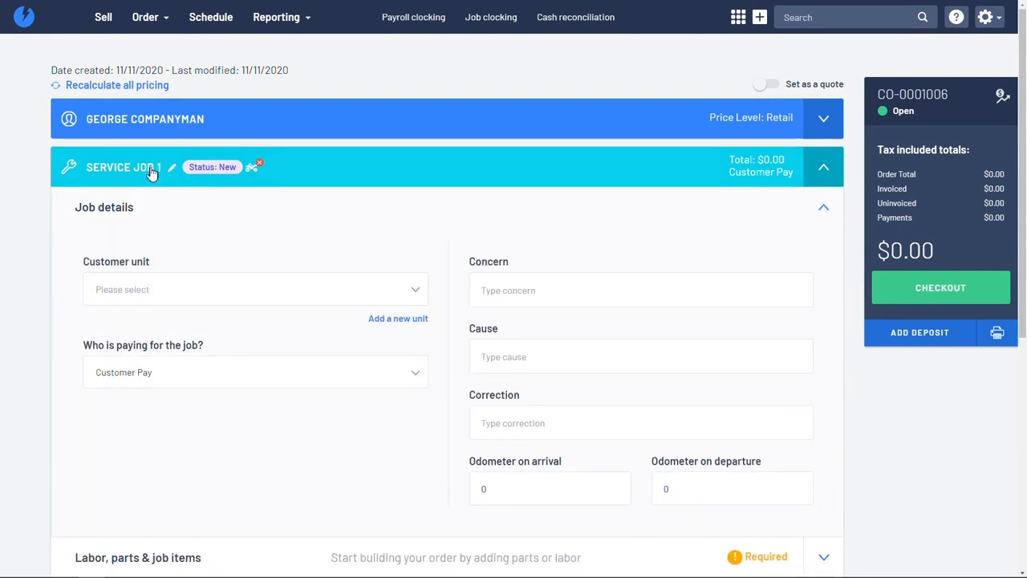
- Set who is paying for Service Job 1 to Third-Party in the job details and collapse the job
left_click(824, 169)
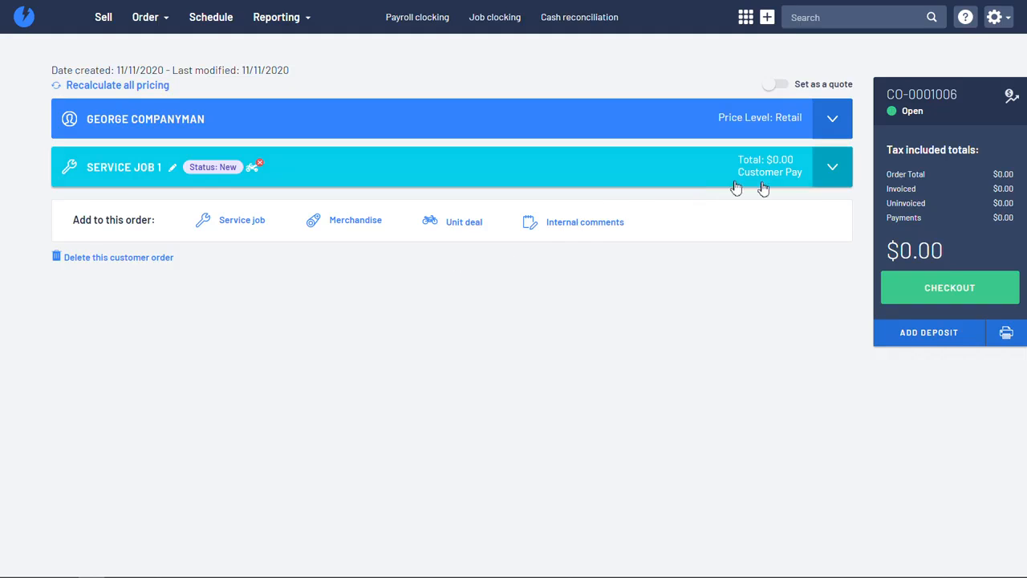
left_click(834, 179)
left_click(265, 255)
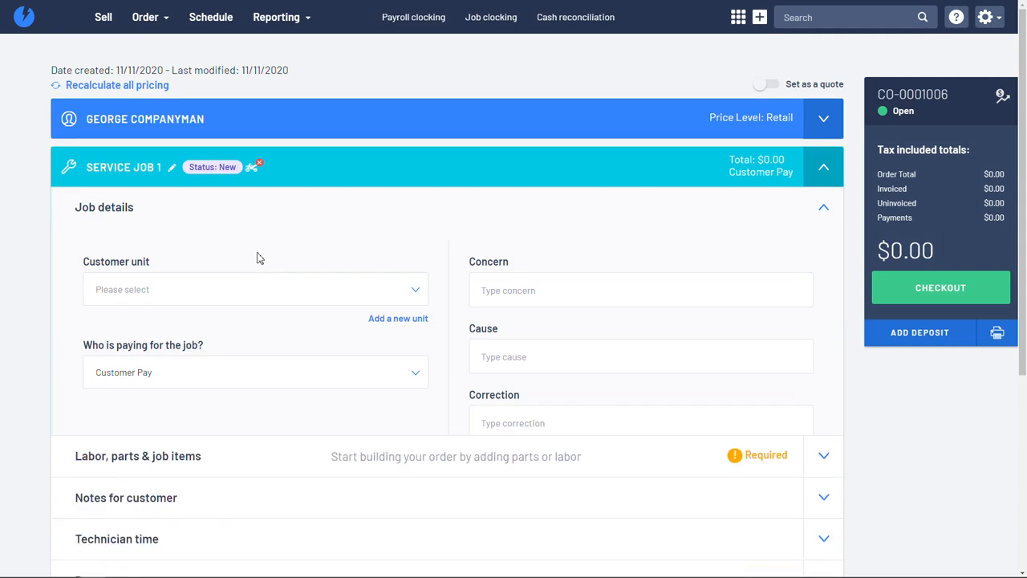
left_click(288, 379)
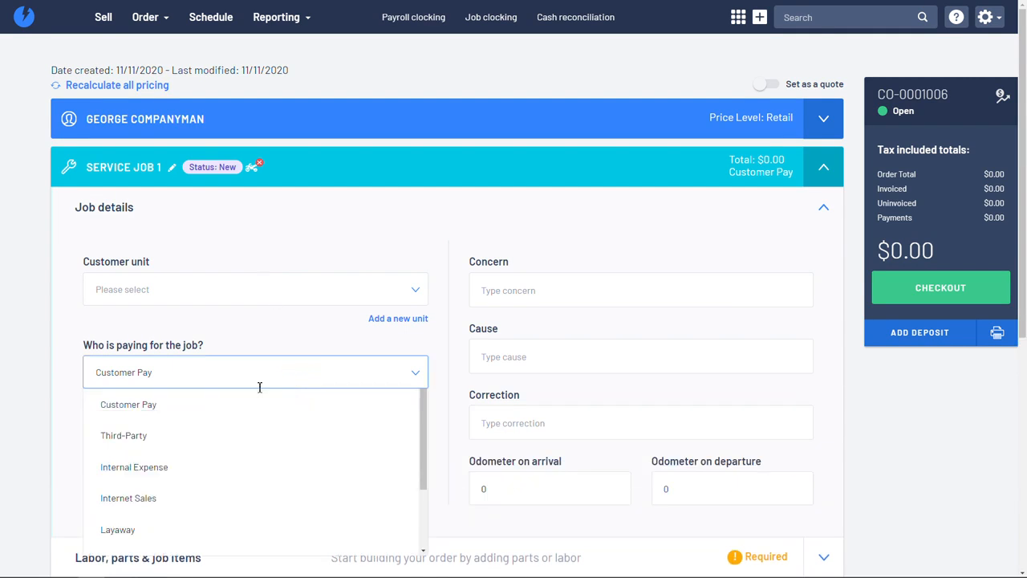
left_click(187, 436)
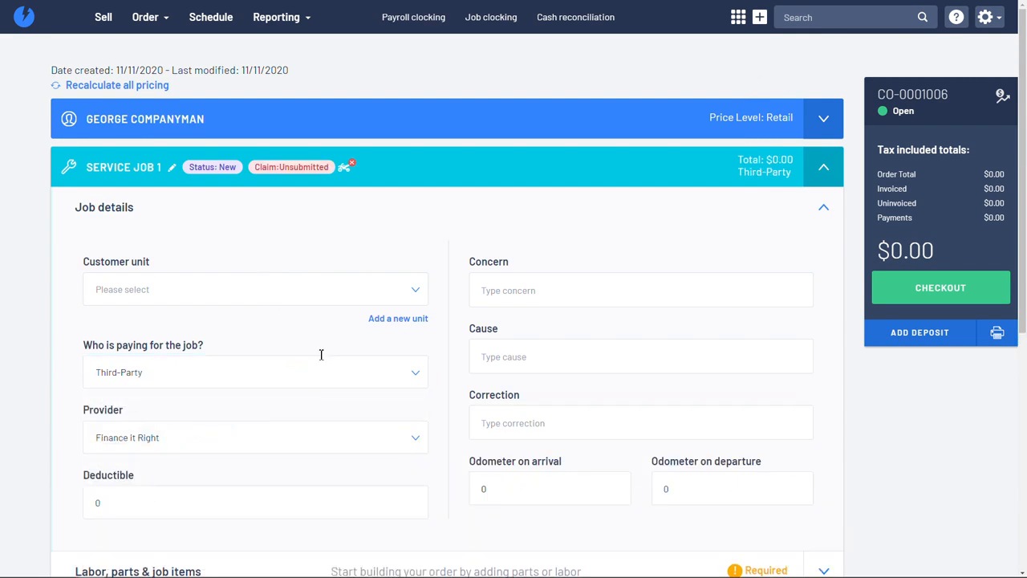
scroll(332, 334, "down", 1)
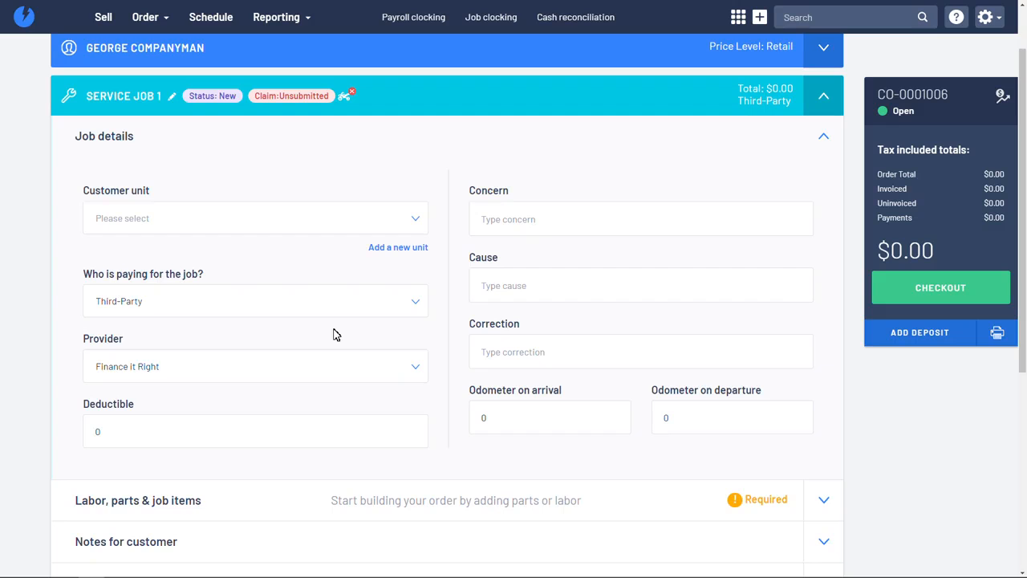
left_click(825, 105)
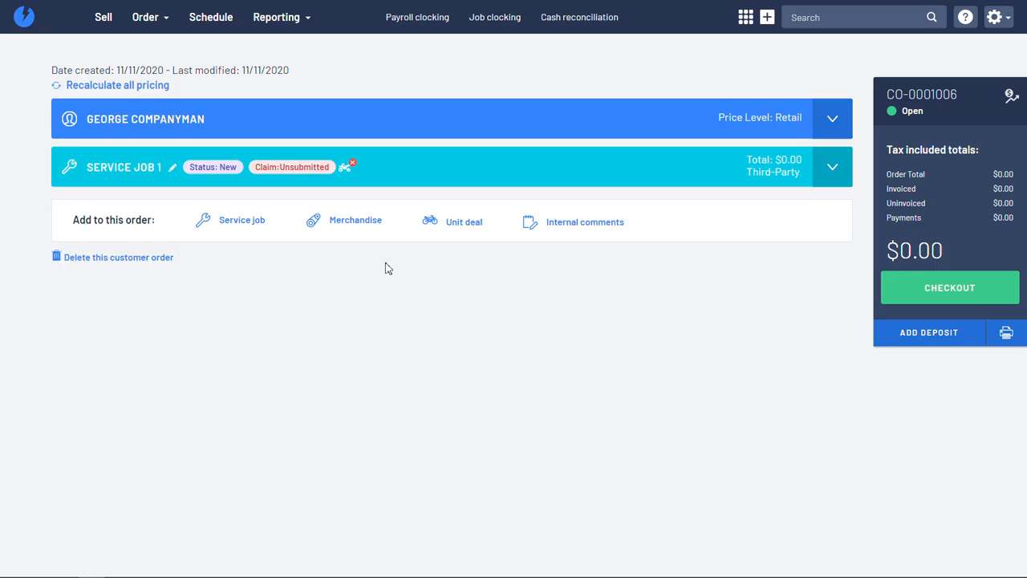
left_click(835, 172)
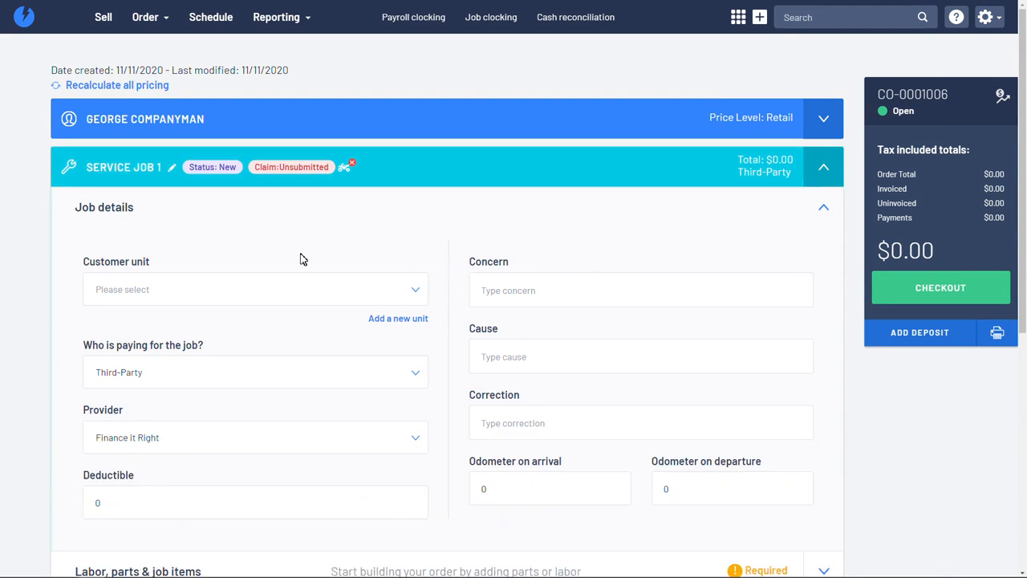
left_click(171, 170)
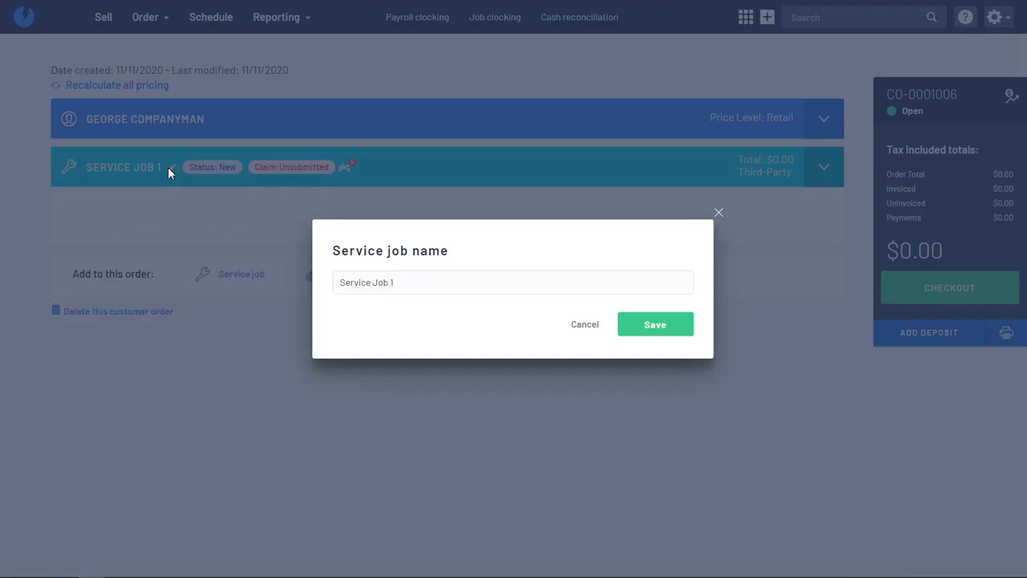
left_click_drag(398, 282, 335, 280)
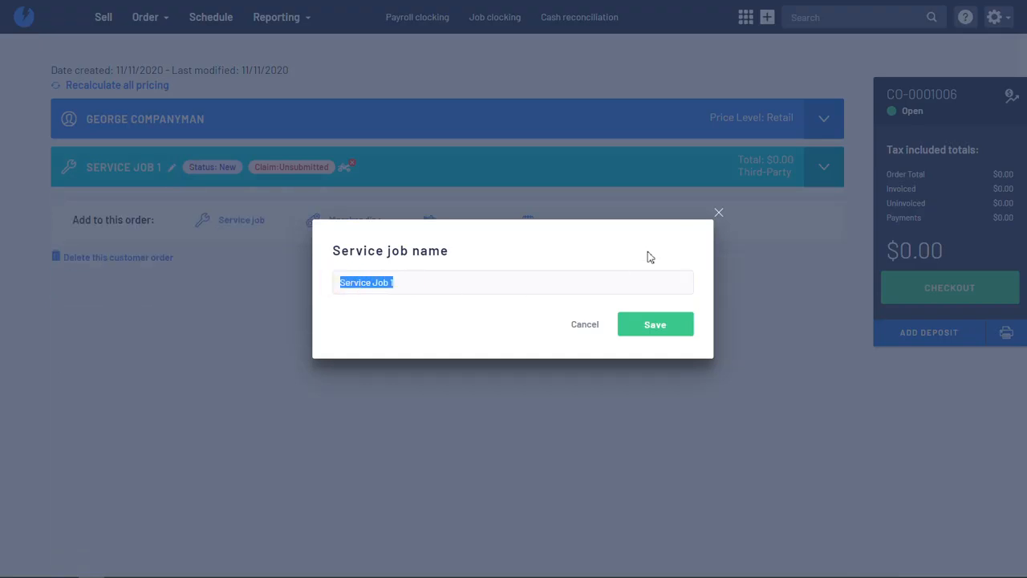
left_click(719, 215)
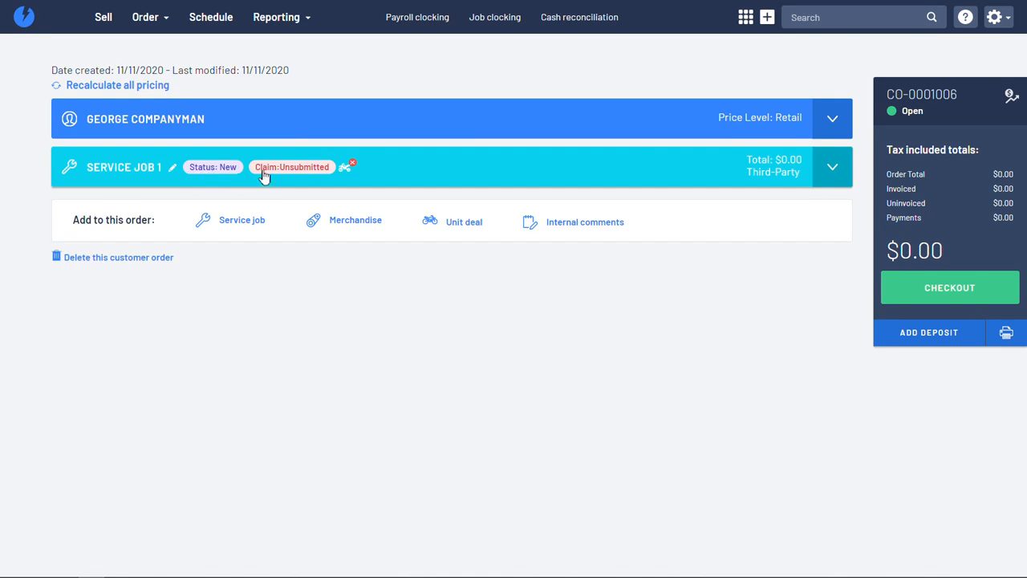
- Set who is paying for Service Job 1 to Customer Pay and look through the customer's list of units
left_click(832, 168)
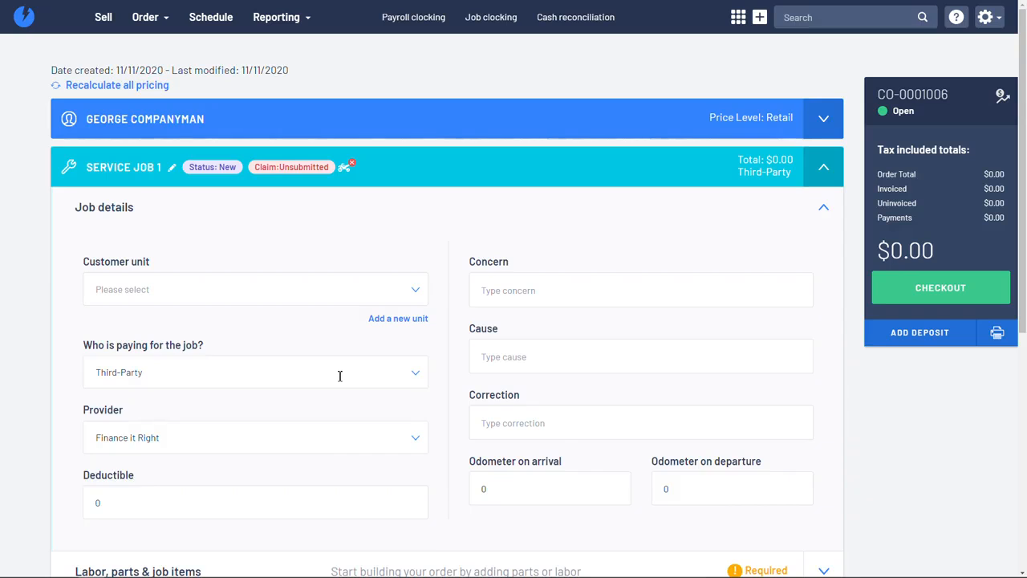
left_click(273, 383)
left_click(198, 404)
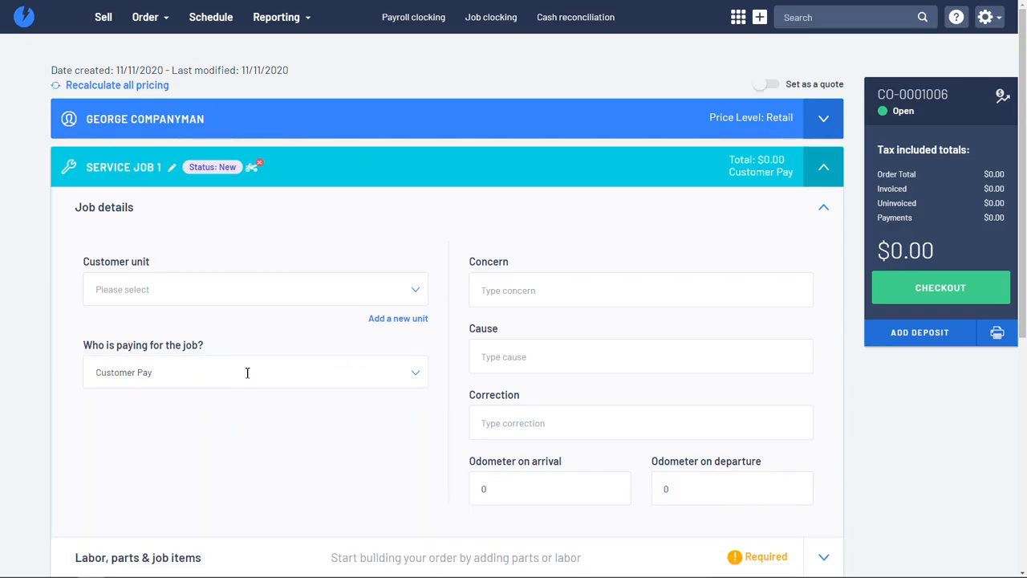
left_click(418, 291)
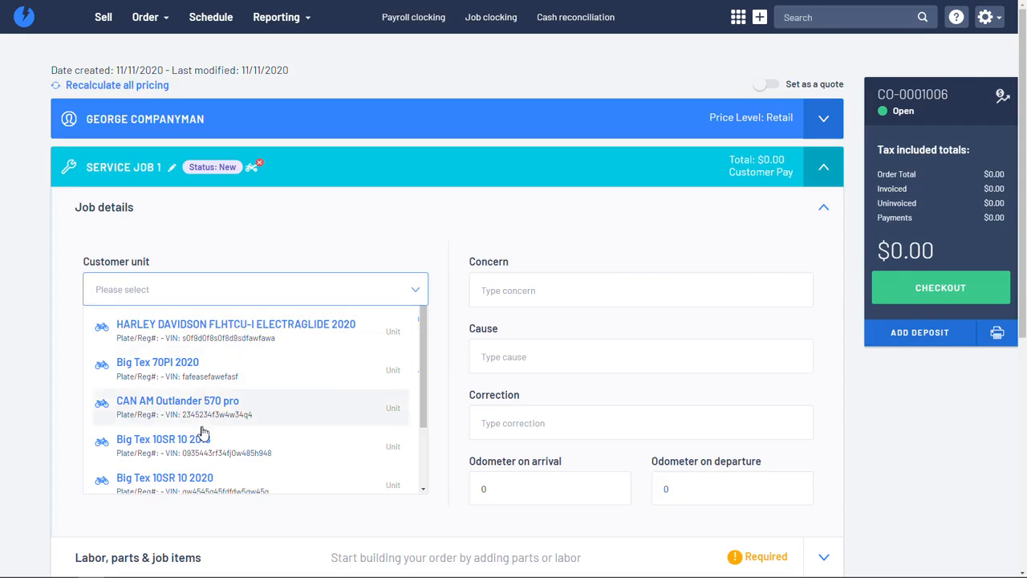
left_click(239, 256)
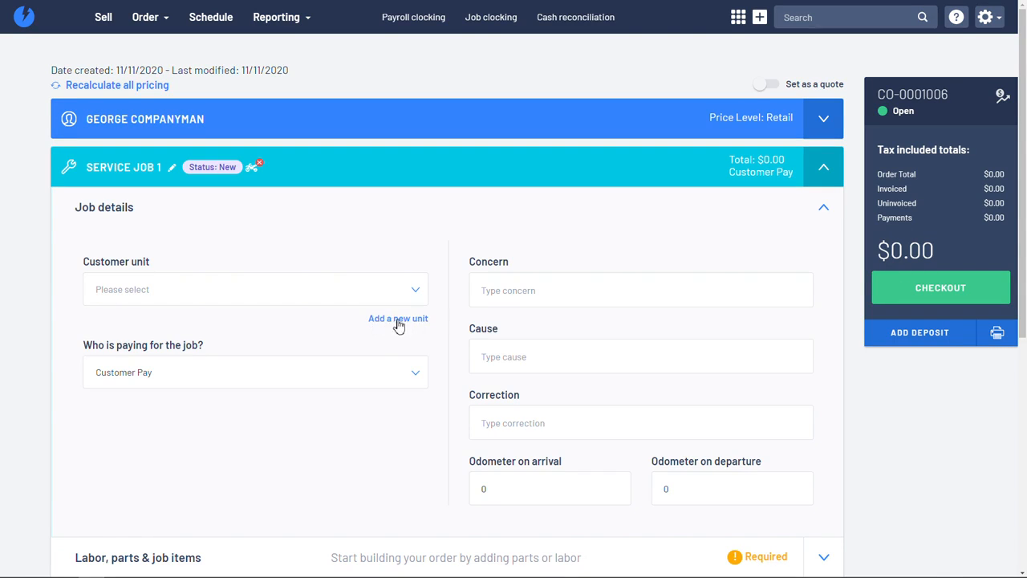
- Enter "a" as the concern, "b" as the cause and "c" as the correction in the job details
left_click(489, 292)
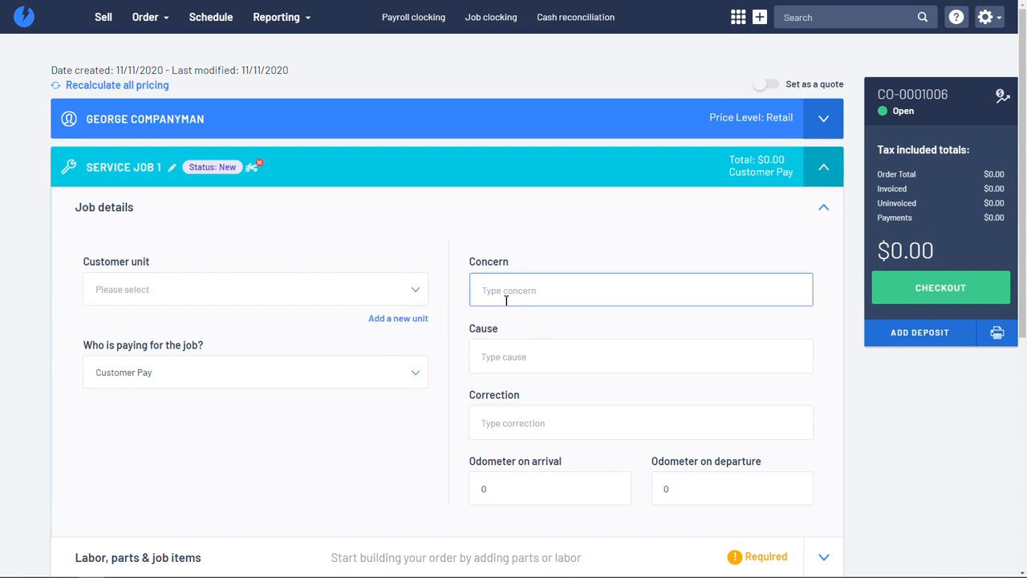
left_click(525, 354)
left_click(546, 419)
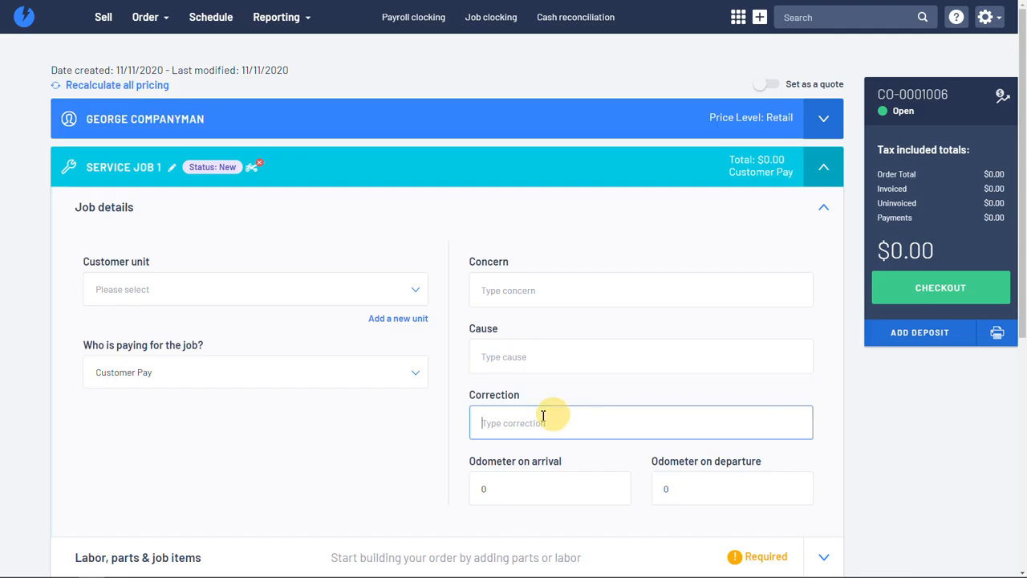
left_click(530, 295)
type("a")
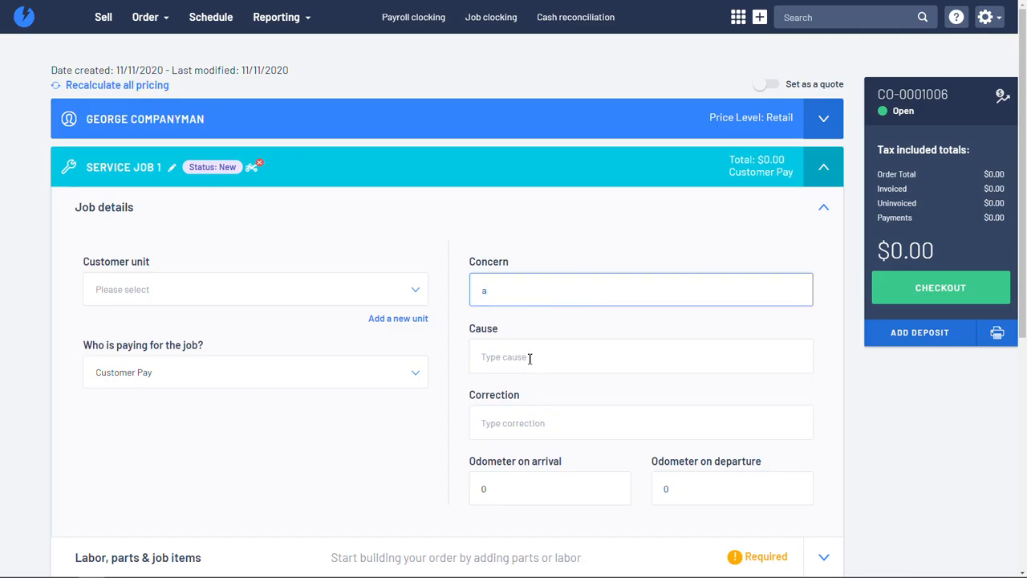
left_click(530, 358)
type("b")
left_click(518, 425)
type("c")
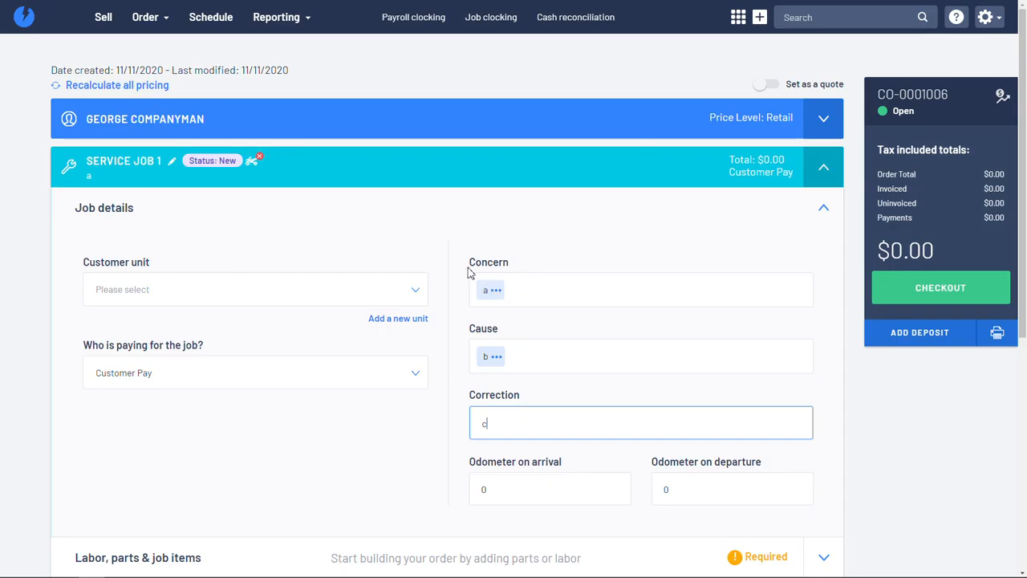
- View the status choices available for Service Job 1 without changing the status, and expand the job again
left_click(212, 161)
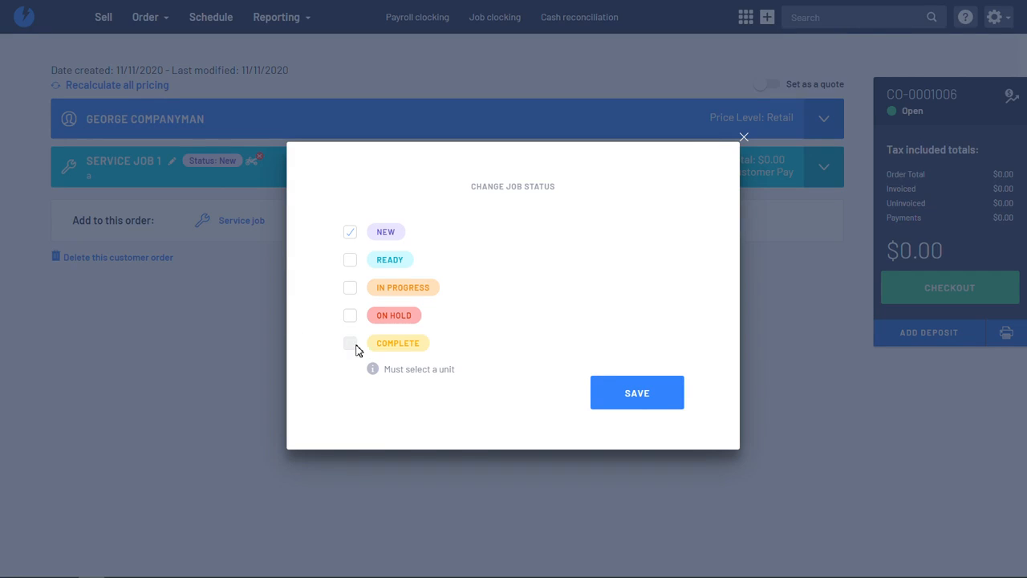
left_click(743, 137)
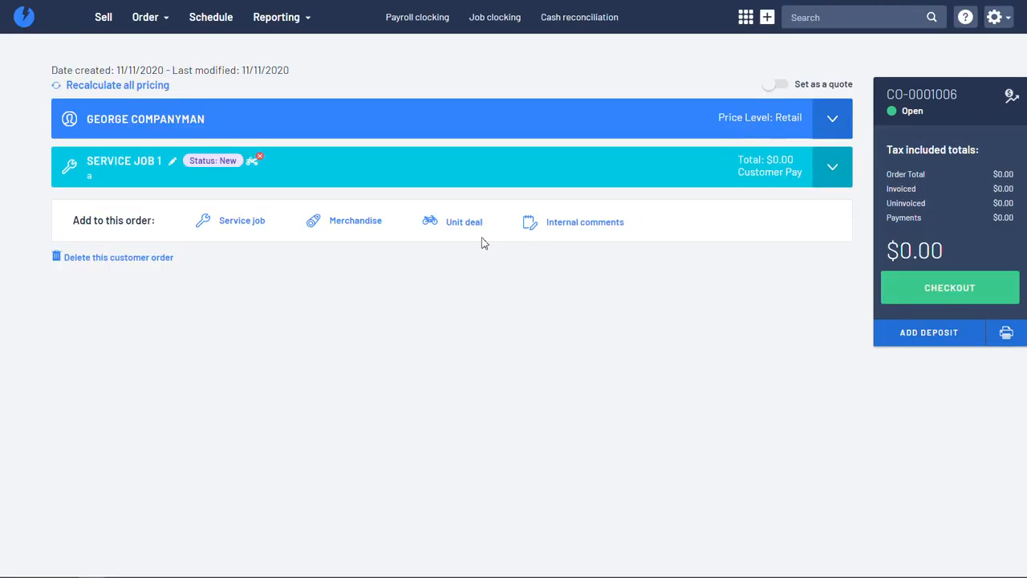
left_click(831, 167)
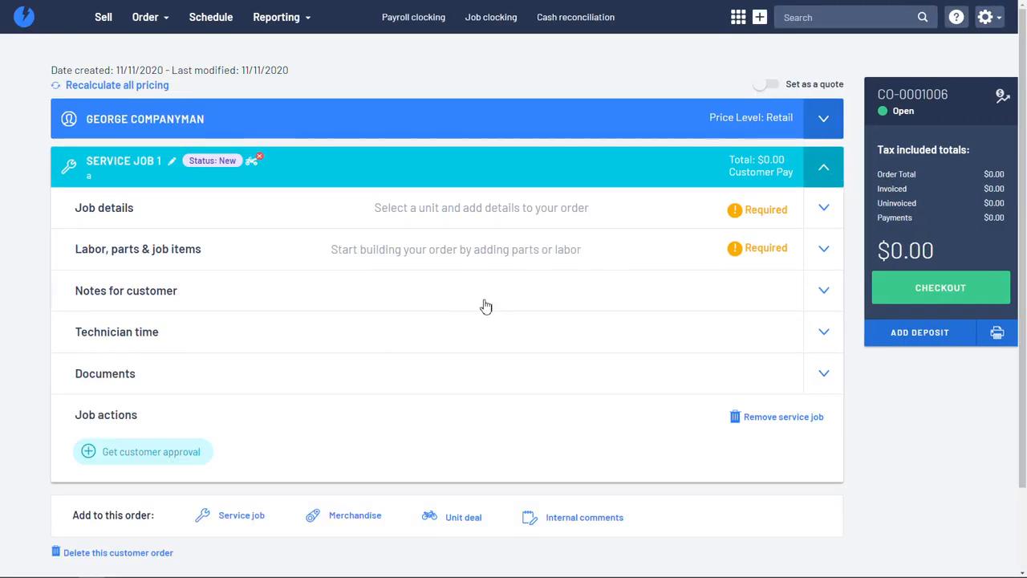
- Mark the concern "a" as declined in the job details of Service Job 1
left_click(697, 223)
left_click(498, 290)
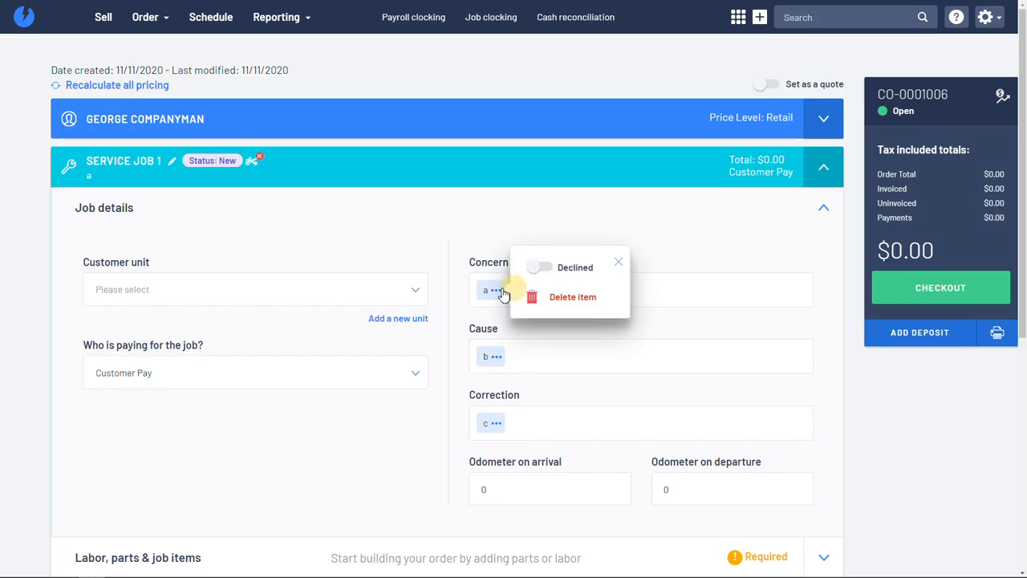
left_click(546, 269)
left_click(619, 265)
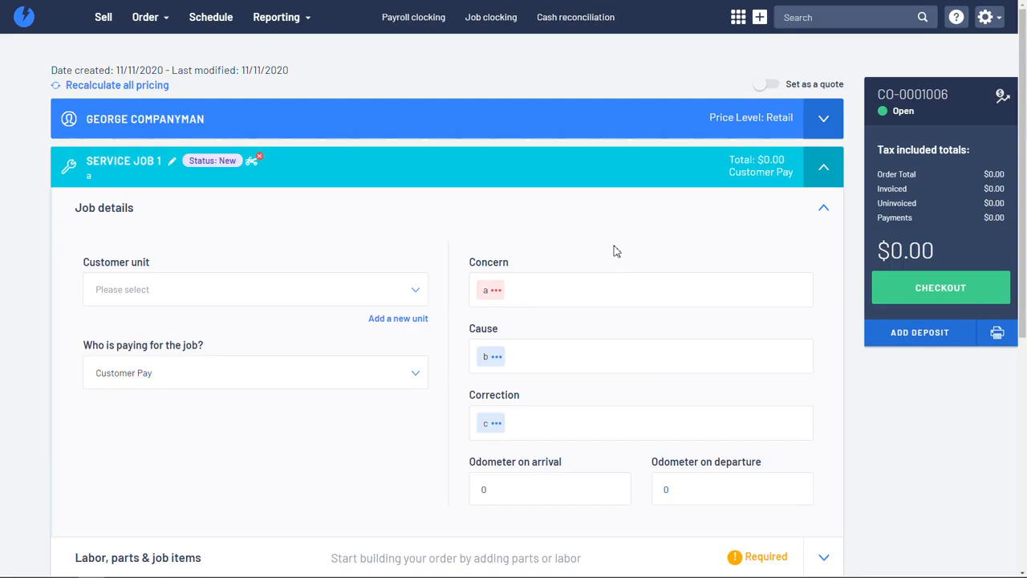
- Add the kit "TrainingOilKit - Training Oil Kit" to the job's labor, parts and job items, filtering the search to kits
scroll(577, 254, "down", 2)
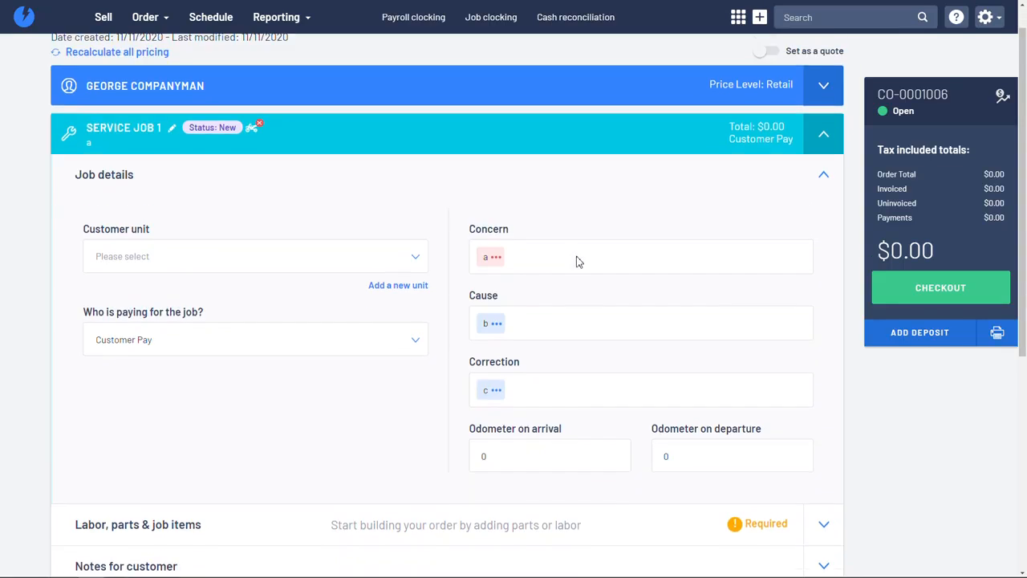
left_click(827, 400)
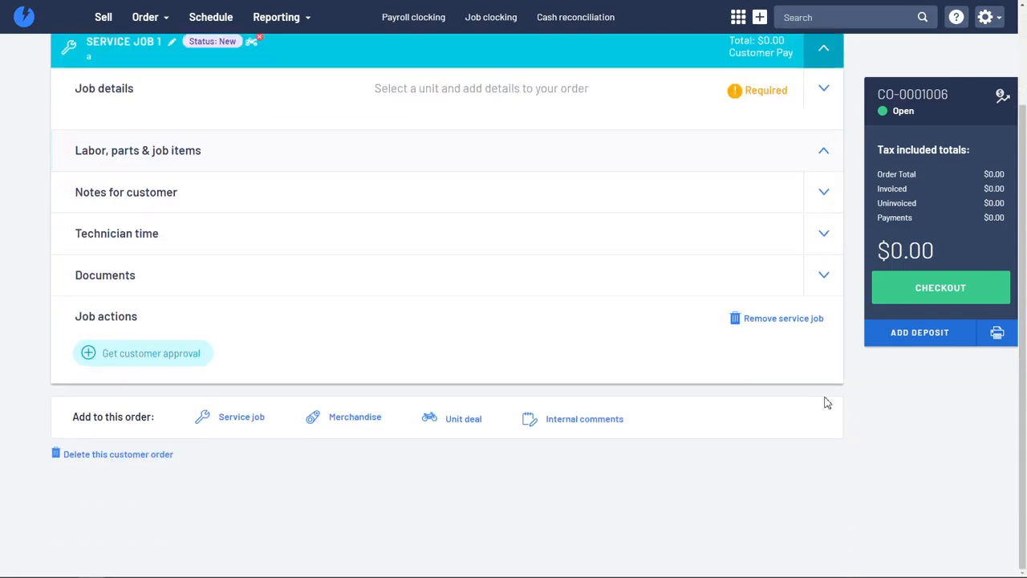
left_click(245, 271)
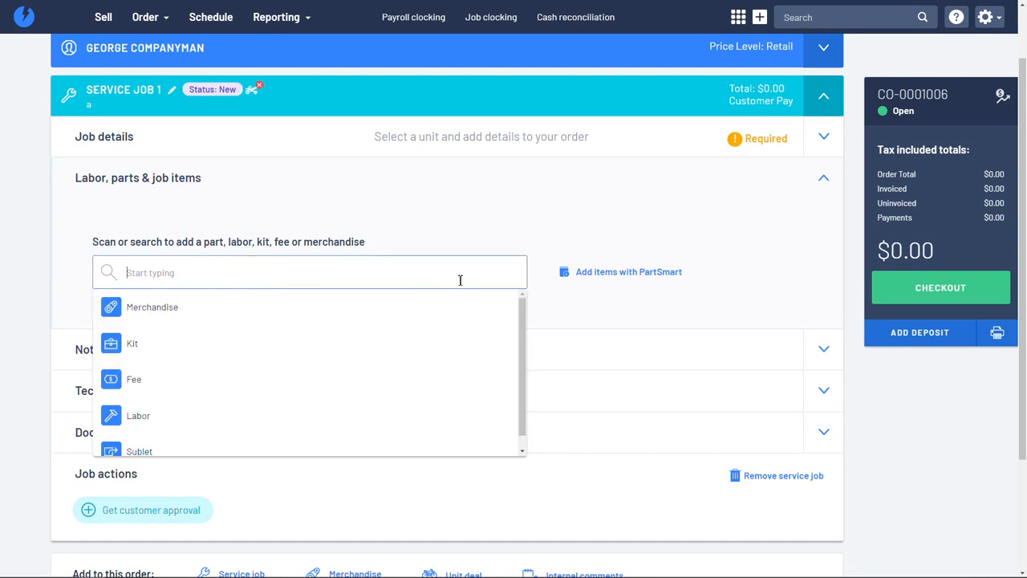
type("kit")
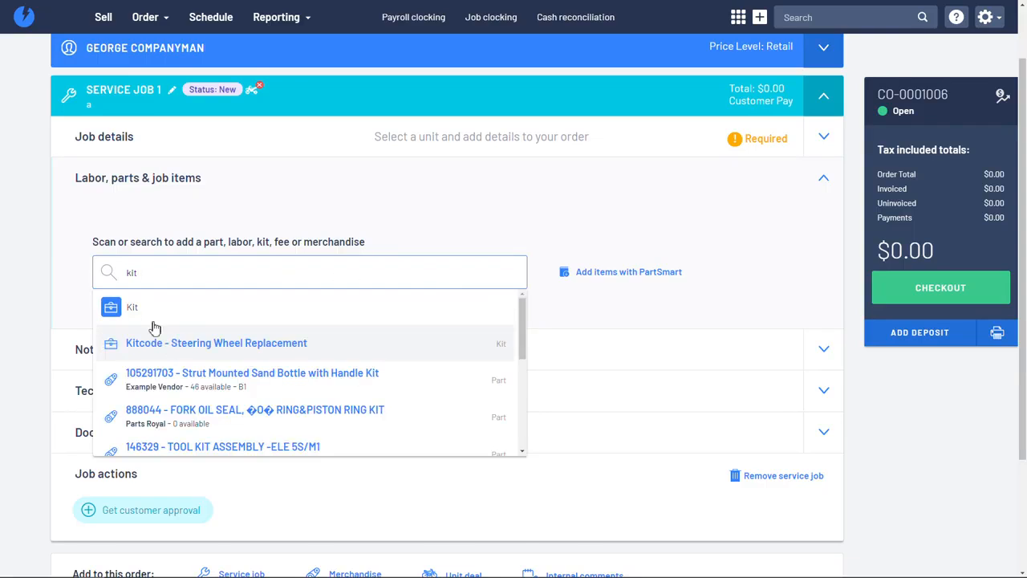
left_click(151, 306)
type("tral")
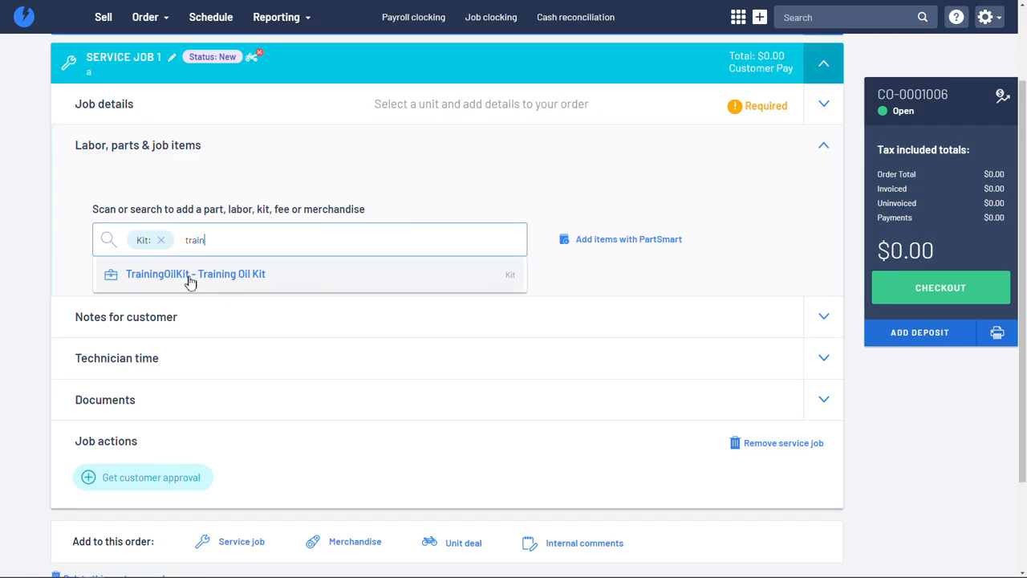
left_click(196, 278)
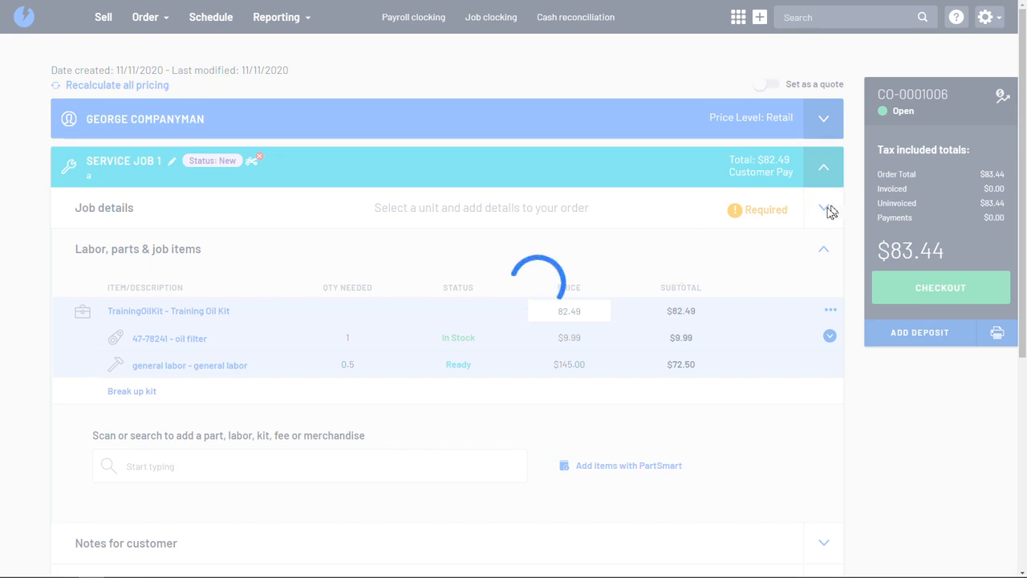
- Assign the HARLEY DAVIDSON FLHTCU-I ELECTRAGLIDE 2020 as the customer unit in the job details
left_click(827, 210)
left_click(423, 290)
left_click(193, 320)
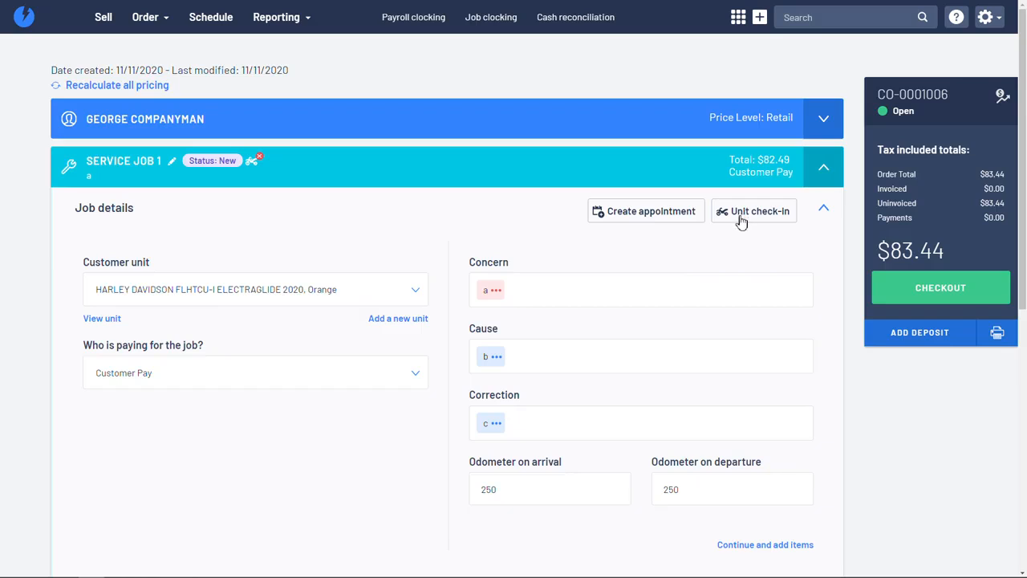
mouse_move(258, 165)
scroll(423, 224, "down", 3)
scroll(425, 224, "down", 3)
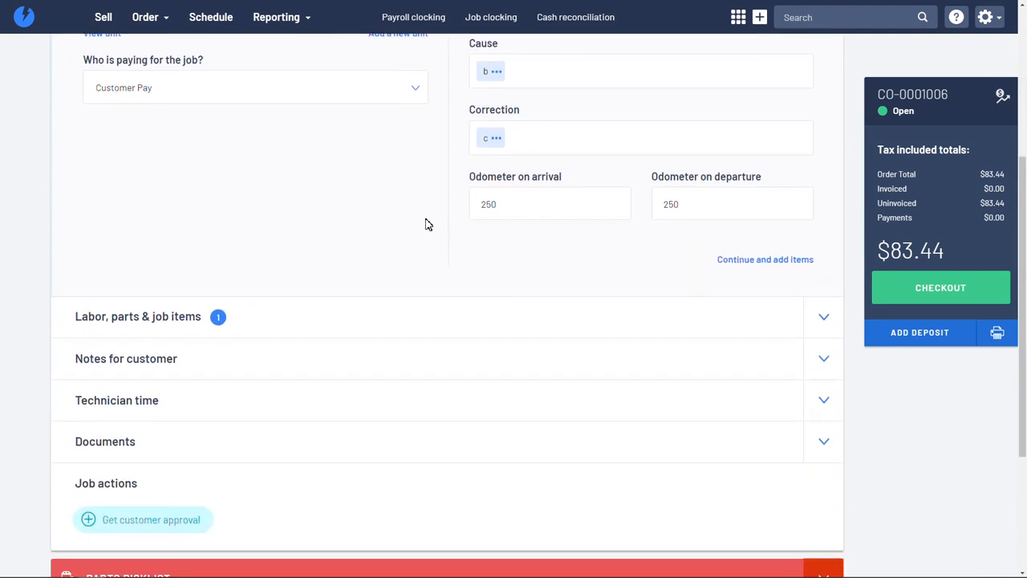
- Show the notes for customer section of Service Job 1 and activate its notes field without entering text
left_click(823, 273)
scroll(823, 273, "down", 3)
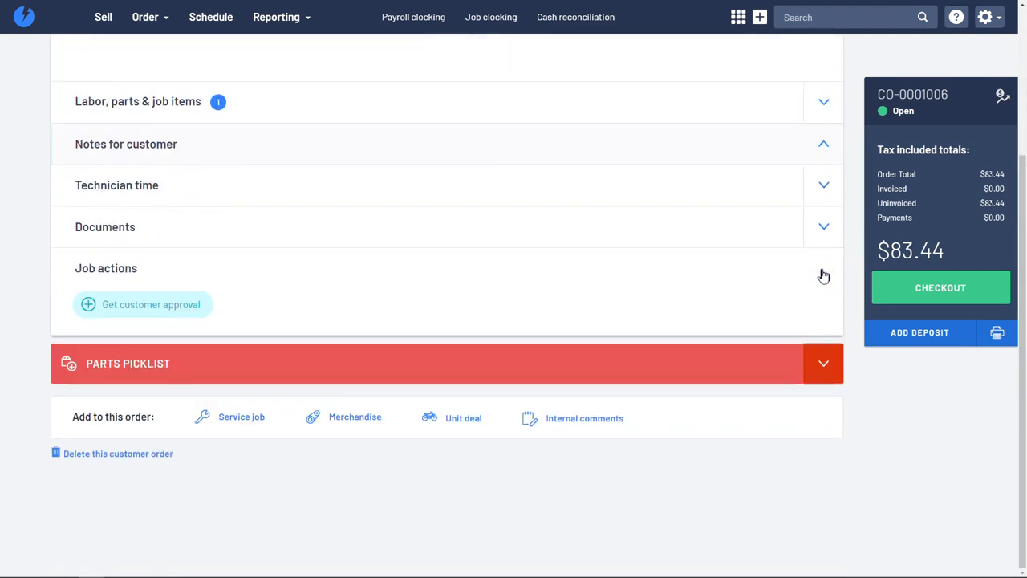
left_click(196, 132)
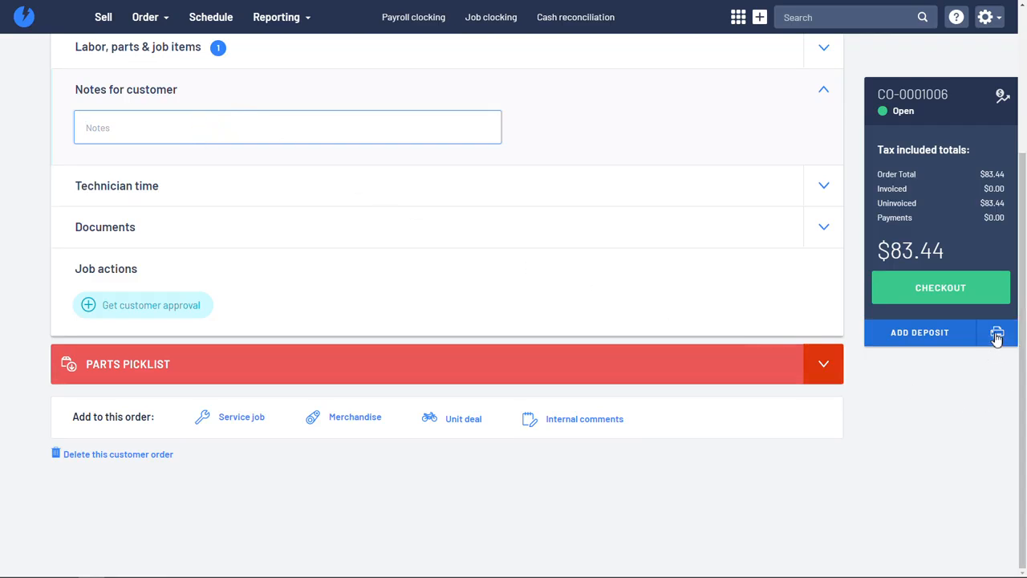
- Assign the first listed technician to Service Job 1 in its technician time section
left_click(821, 188)
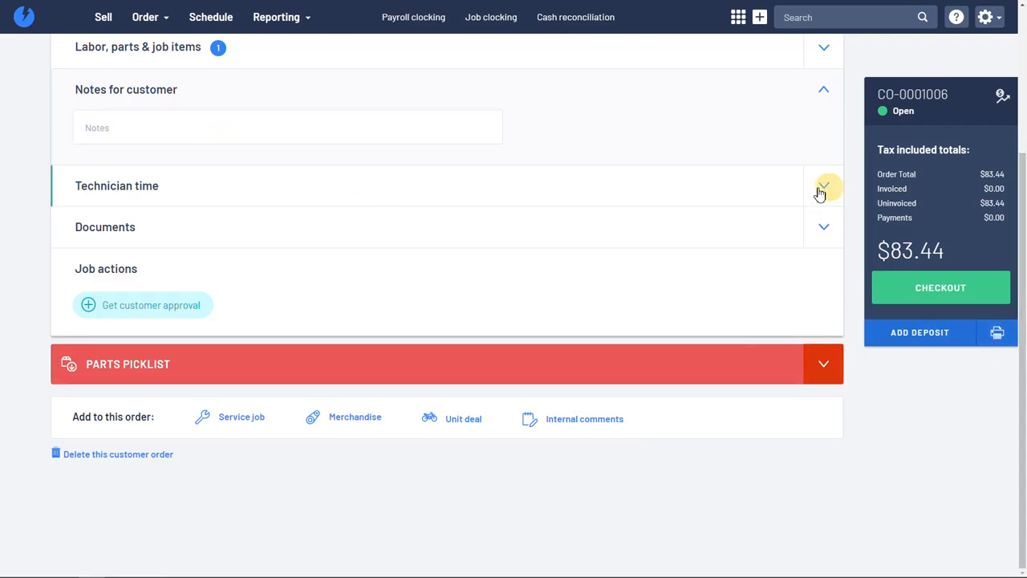
scroll(262, 281, "up", 1)
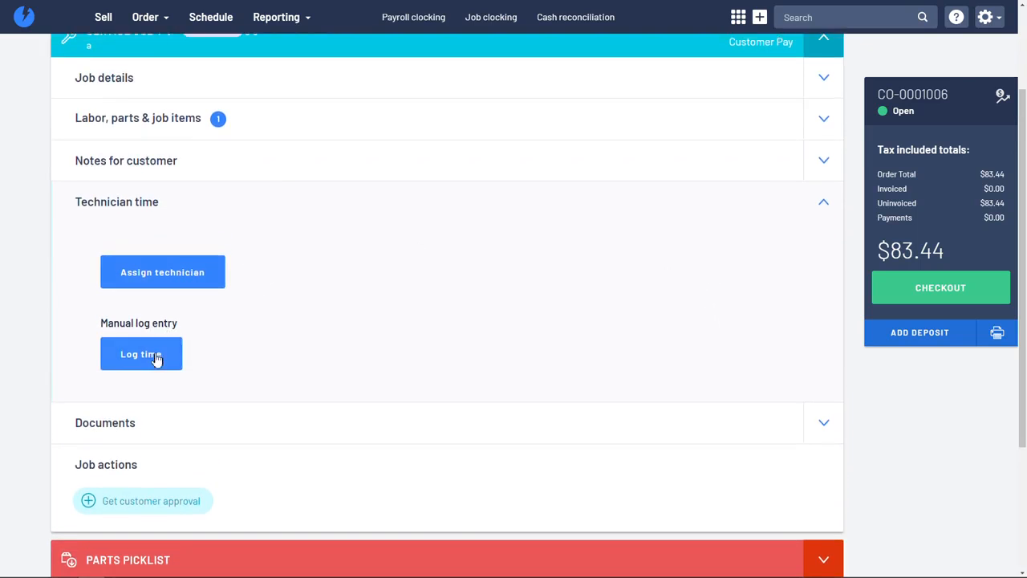
left_click(189, 272)
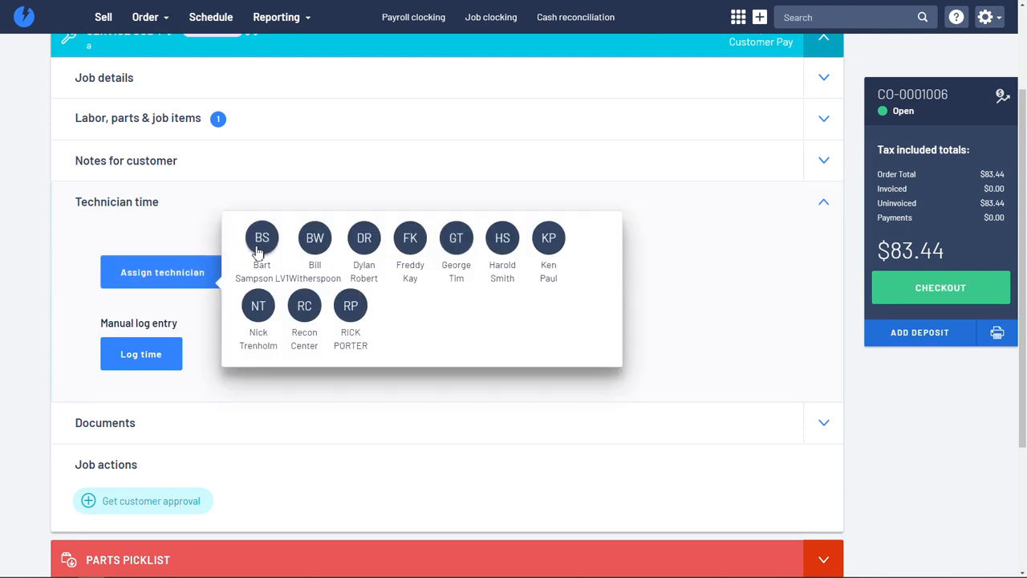
left_click(263, 247)
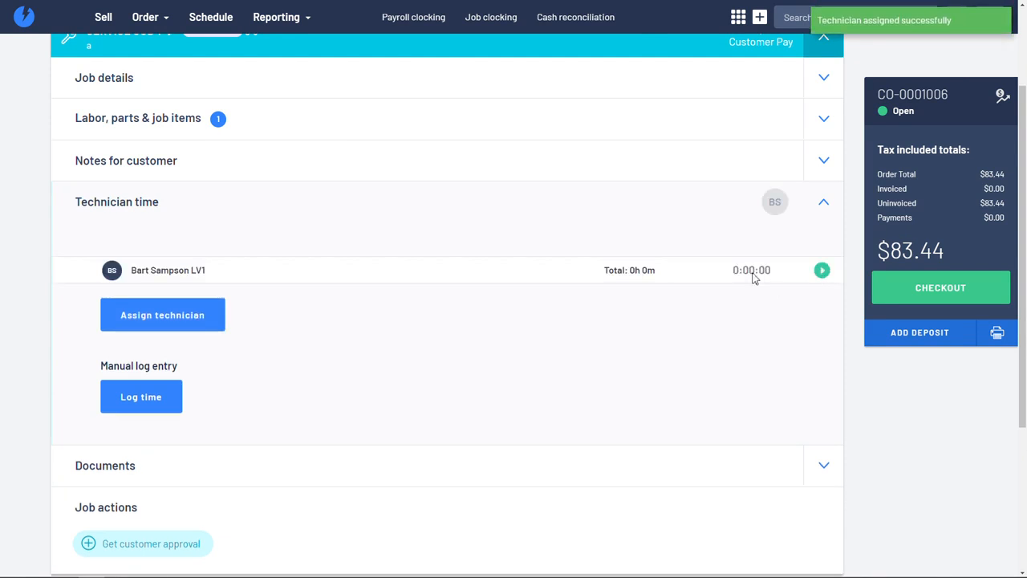
- View the forms and attachments in the documents section of Service Job 1, along with the available job actions
scroll(562, 308, "down", 2)
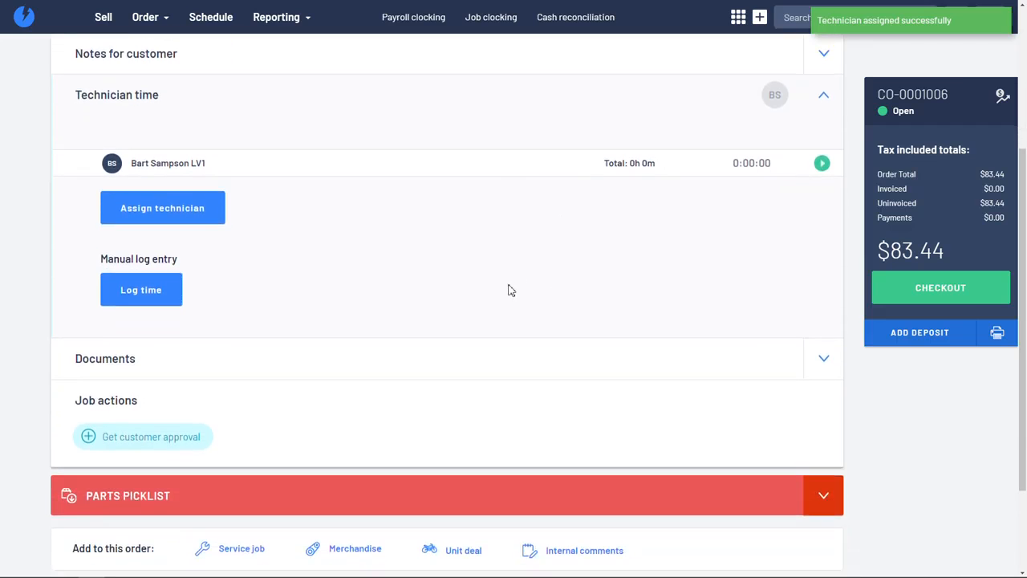
left_click(826, 358)
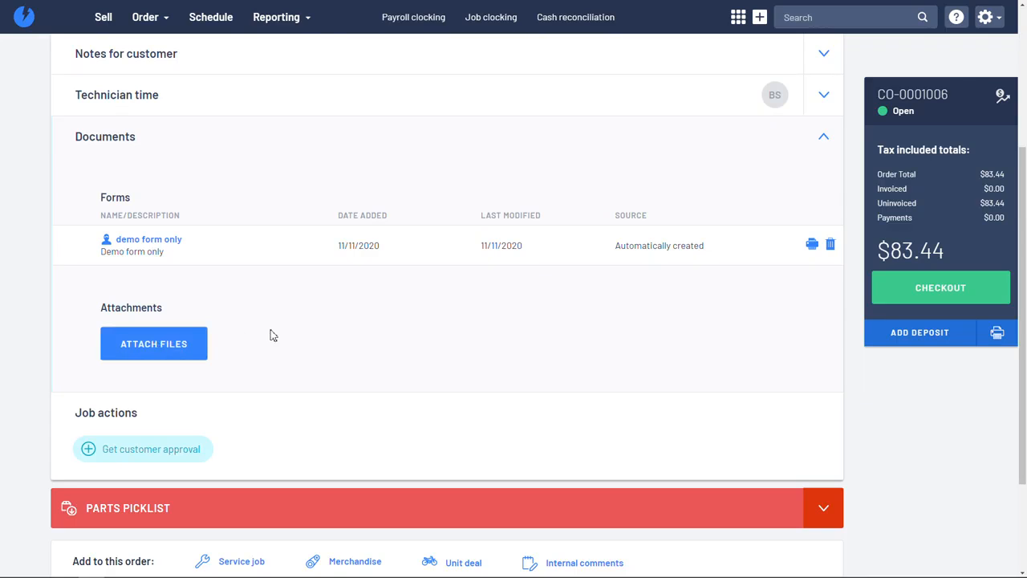
scroll(282, 331, "down", 1)
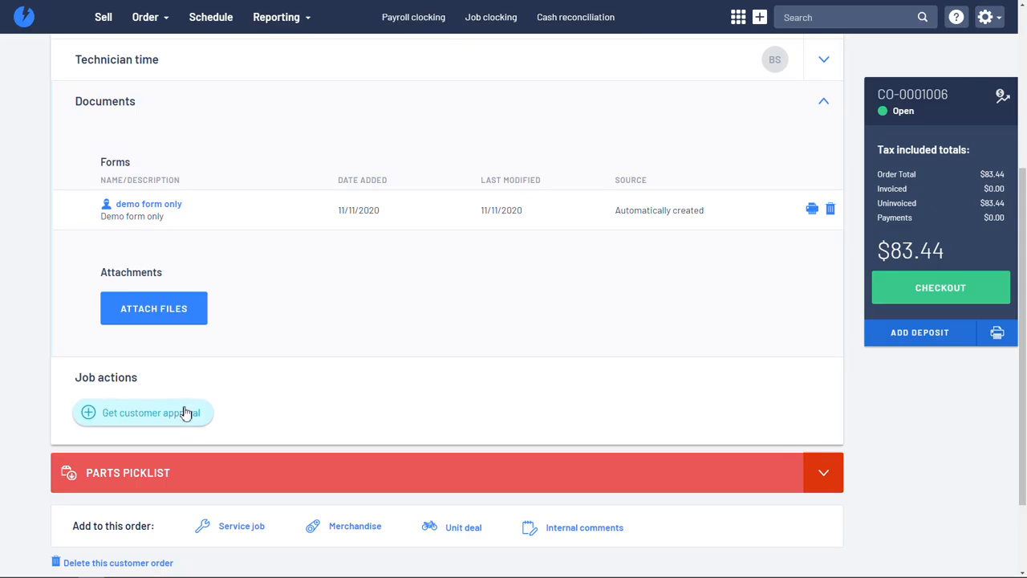
- Reopen the job details of Service Job 1 and review its unit, payer, concern, cause, correction, odometer fields and remaining sections
scroll(588, 326, "up", 2)
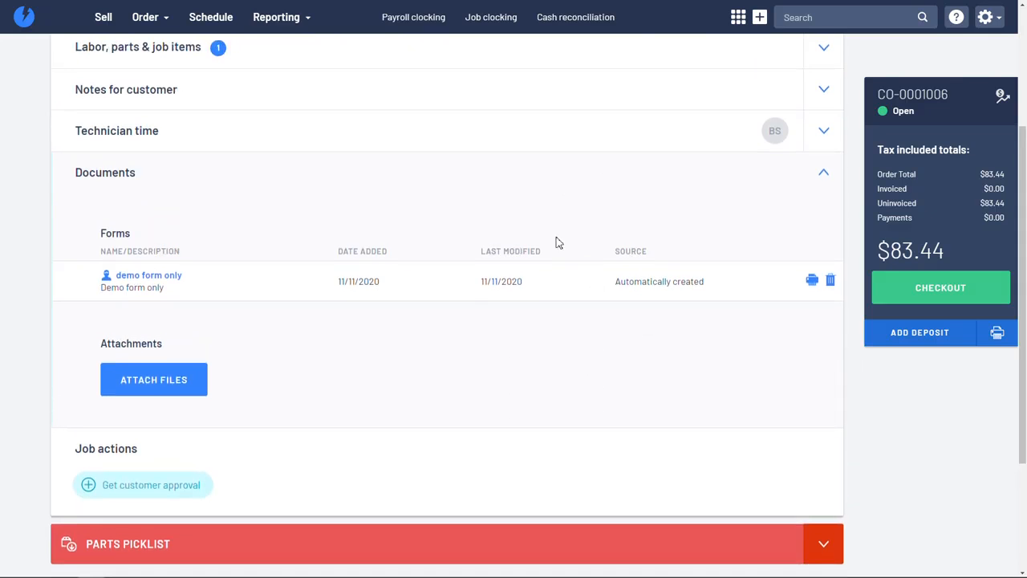
scroll(505, 338, "up", 5)
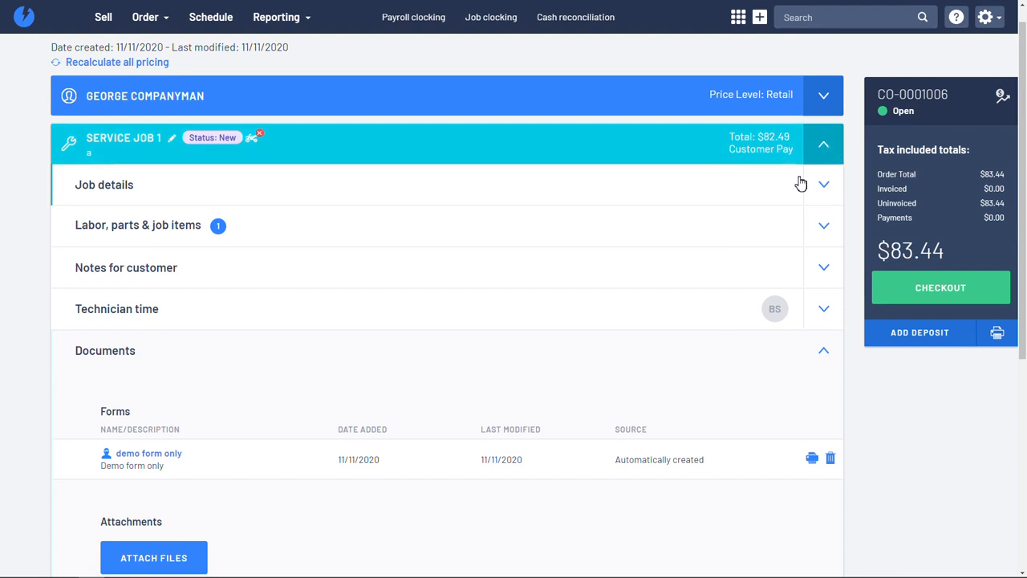
left_click(802, 181)
scroll(647, 259, "down", 10)
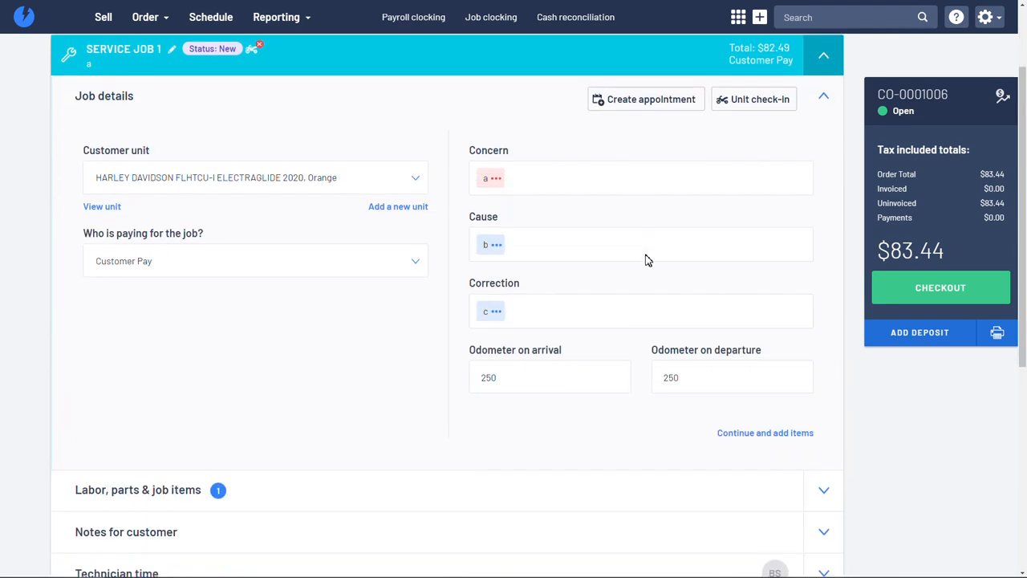
scroll(647, 259, "up", 9)
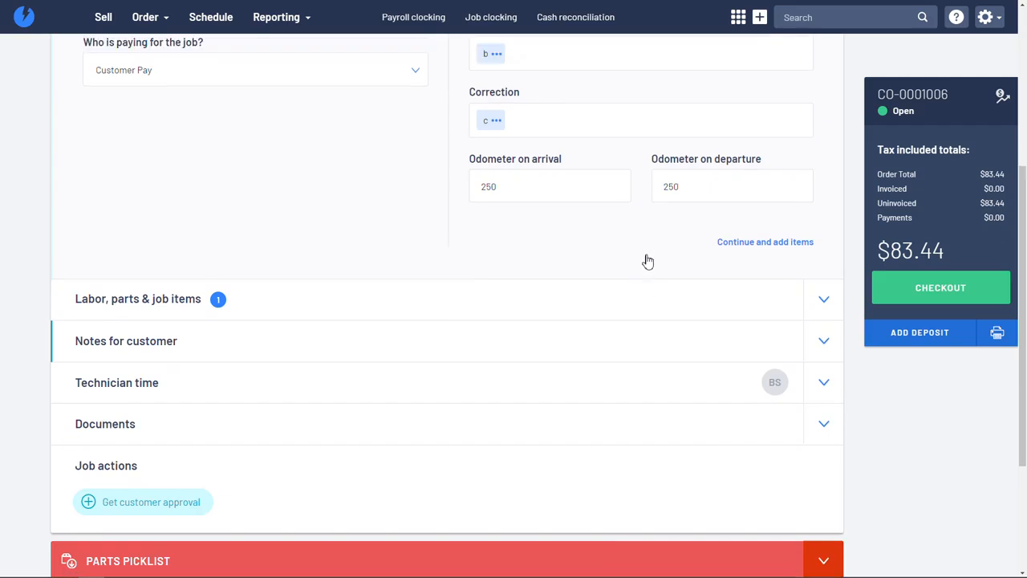
scroll(648, 261, "up", 2)
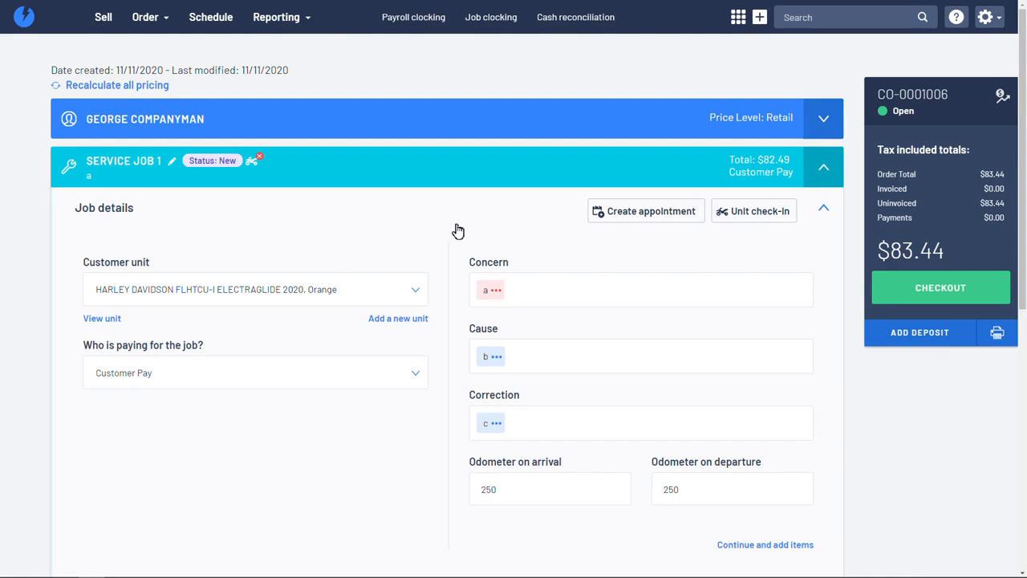
scroll(461, 313, "down", 2)
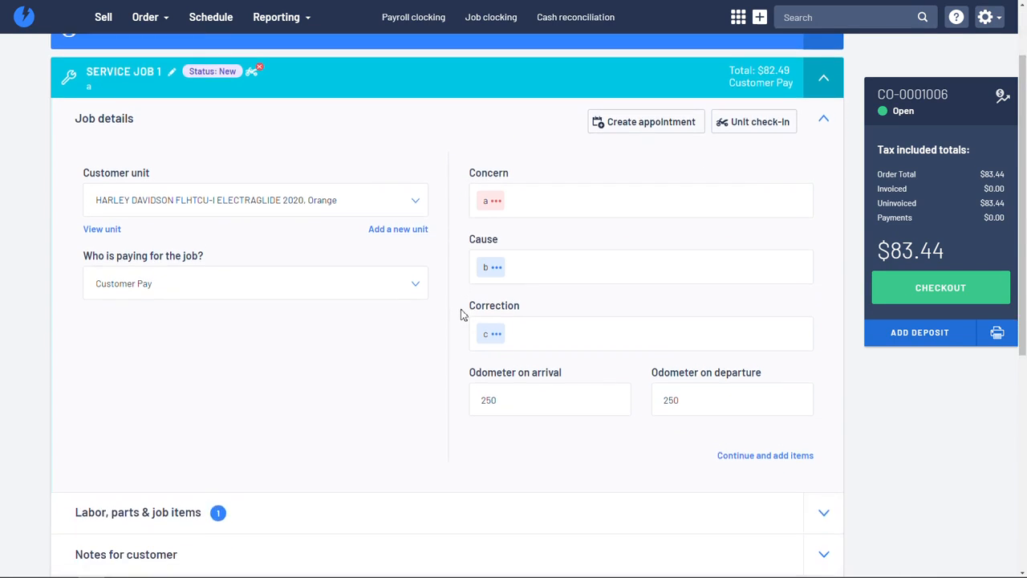
scroll(461, 313, "down", 1)
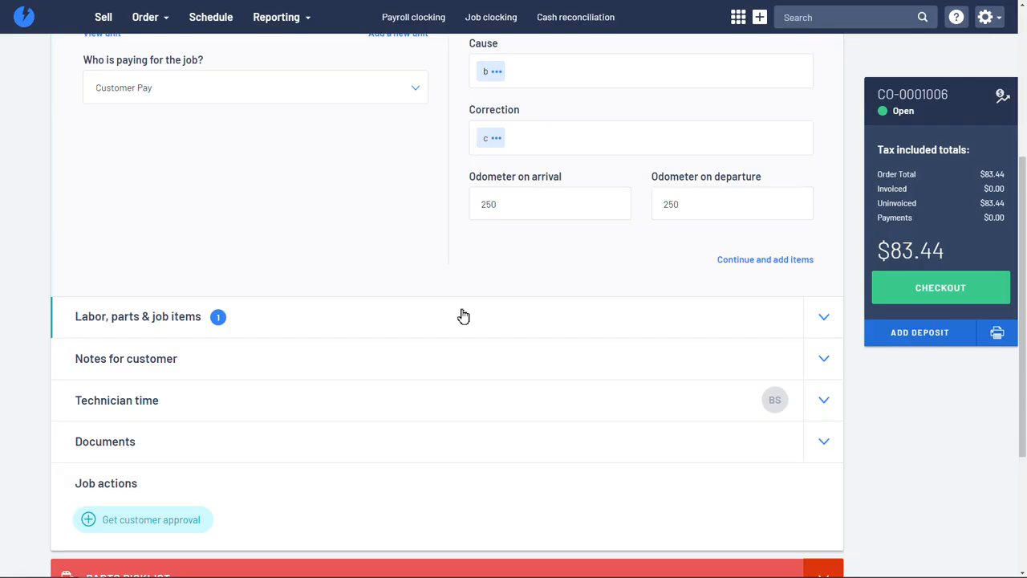
scroll(463, 315, "down", 1)
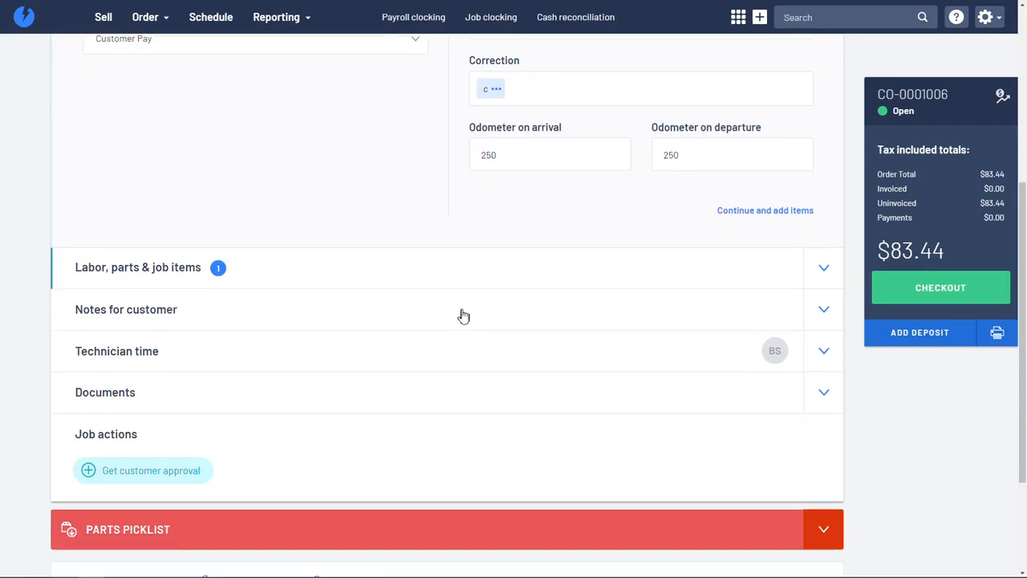